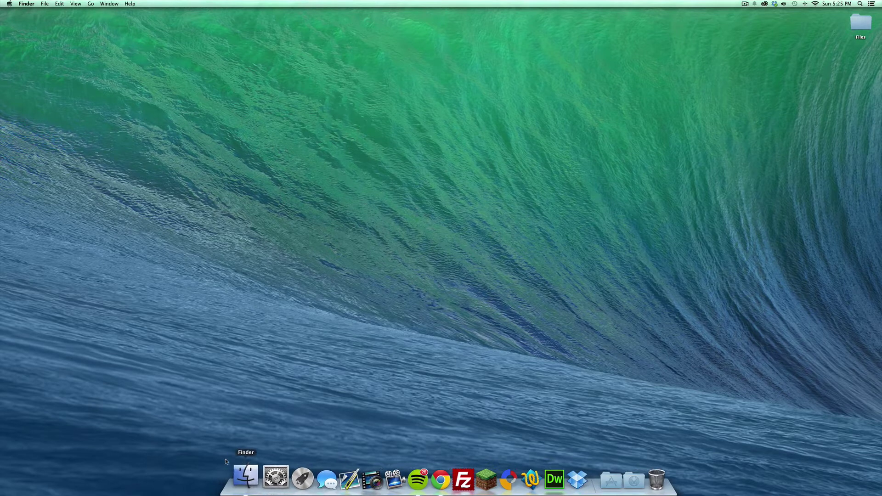
# - Open a Finder home folder window, nudge it left, and dismiss the Go to Folder (~/Library) prompt
pyautogui.click(243, 475)
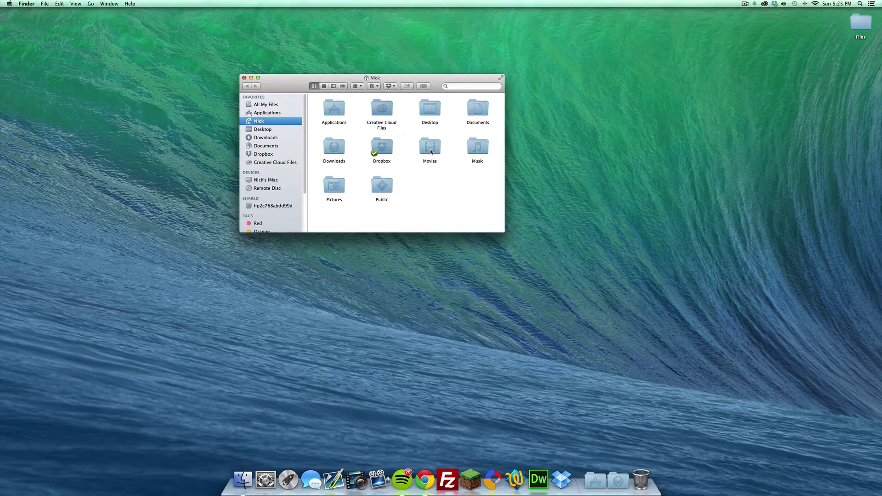
pyautogui.click(91, 53)
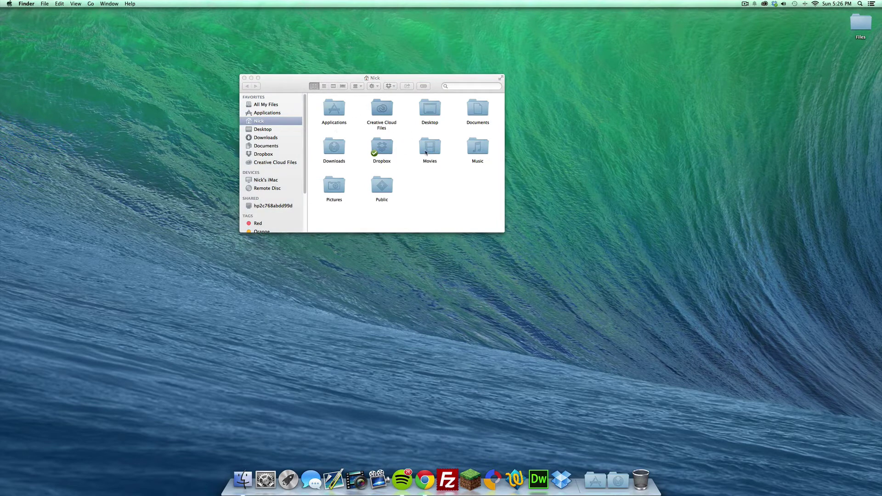
pyautogui.moveTo(420, 79); pyautogui.dragTo(365, 75)
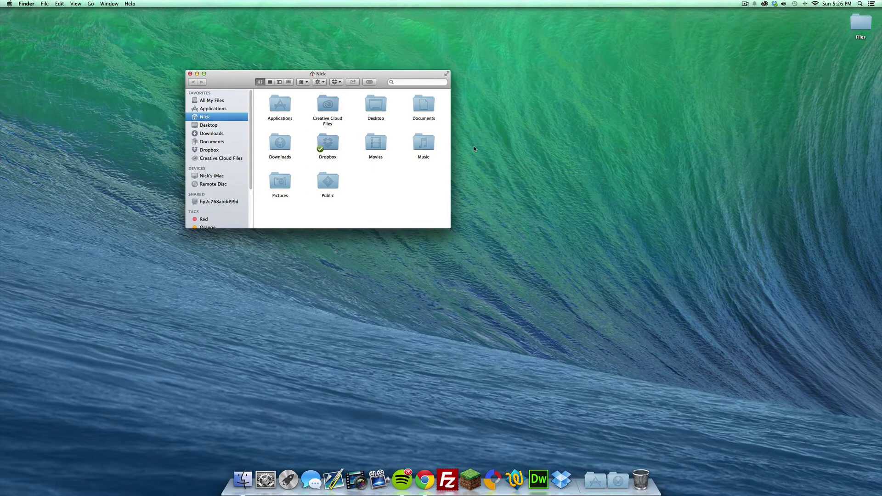
pyautogui.press('super+shift+g')
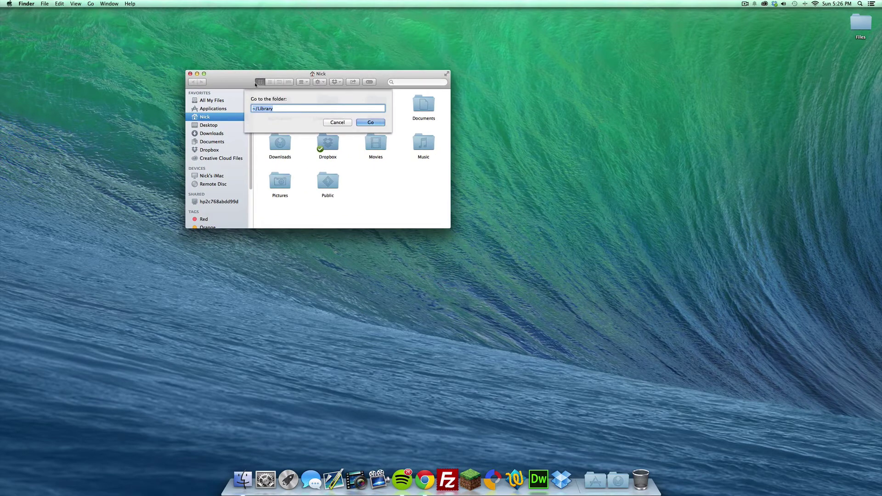
pyautogui.click(343, 123)
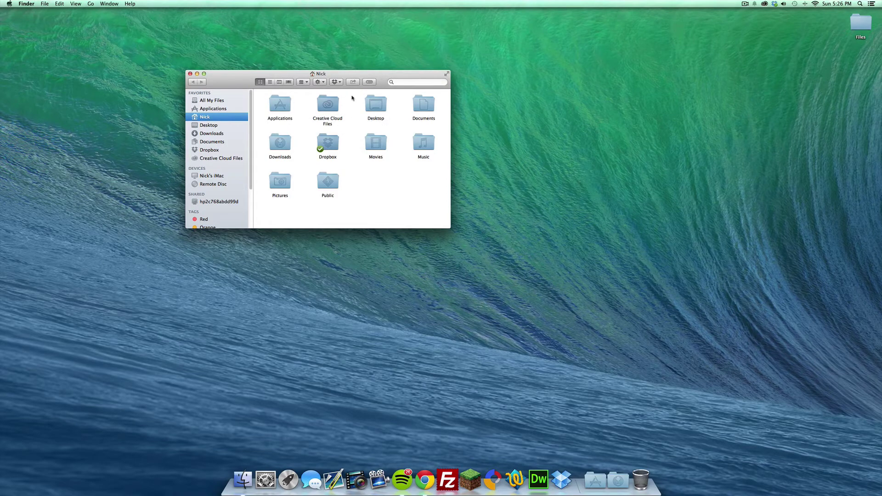
# - Enable Show Library Folder in the home folder's View Options panel
pyautogui.click(76, 4)
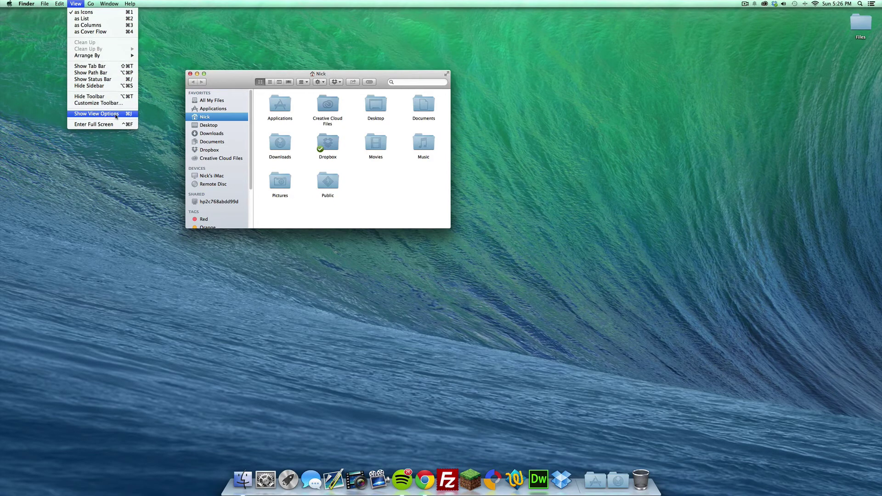
pyautogui.click(115, 114)
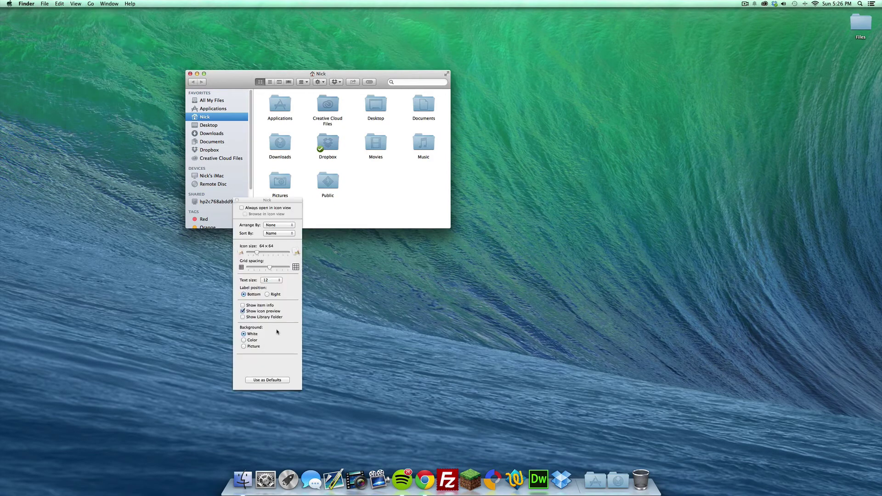
pyautogui.moveTo(279, 200); pyautogui.dragTo(358, 106)
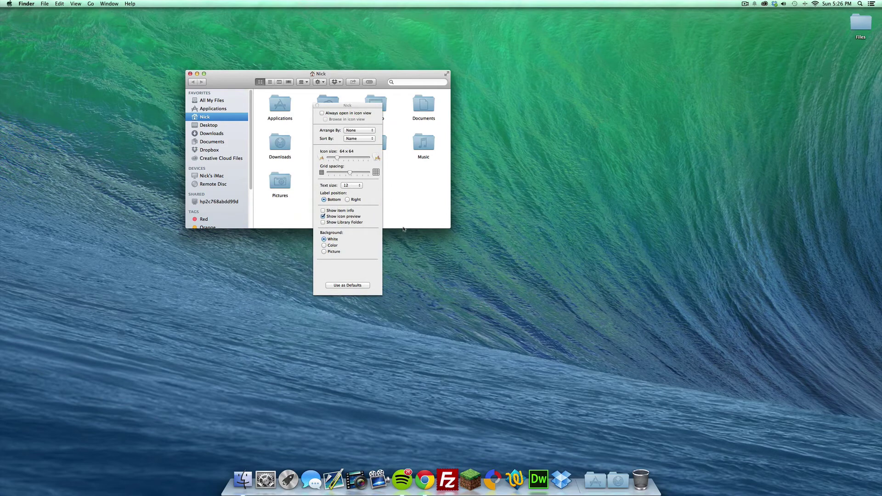
pyautogui.click(341, 222)
pyautogui.moveTo(366, 107)
pyautogui.mouseDown()
pyautogui.moveTo(471, 102)
pyautogui.moveTo(554, 71)
pyautogui.mouseUp()
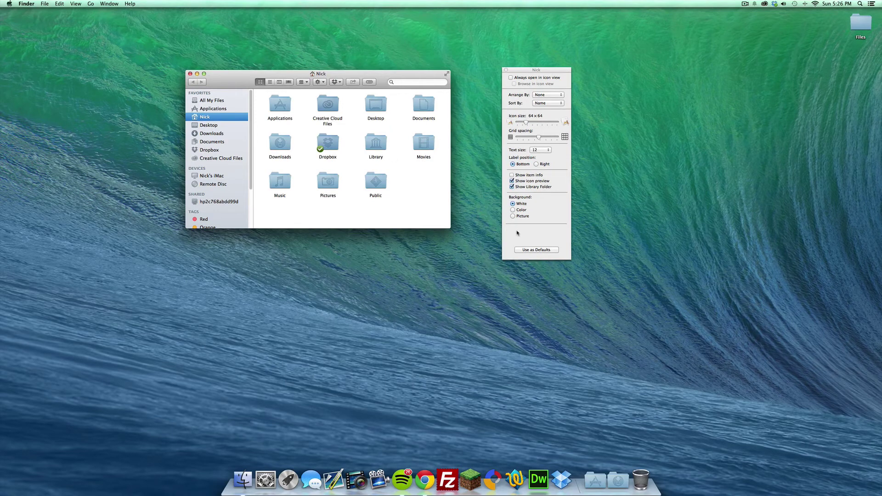
# - Close View Options and drag the home window right and down toward centre
pyautogui.click(506, 71)
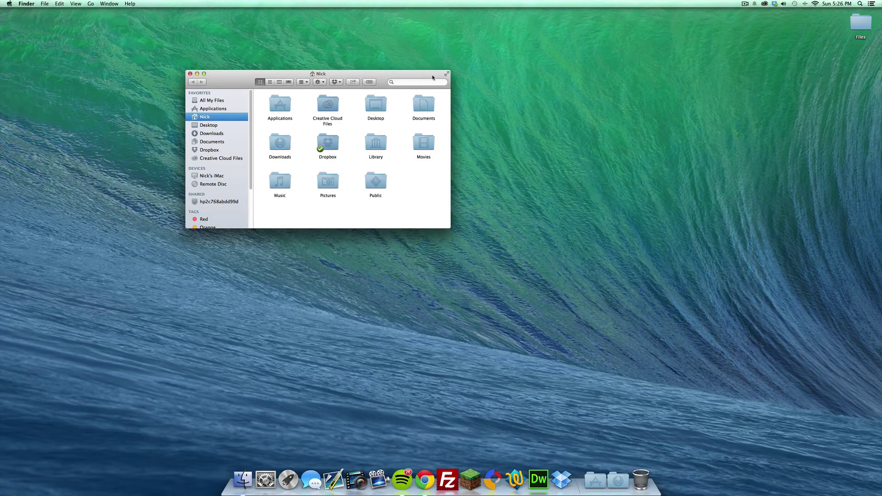
pyautogui.moveTo(326, 82); pyautogui.dragTo(432, 108)
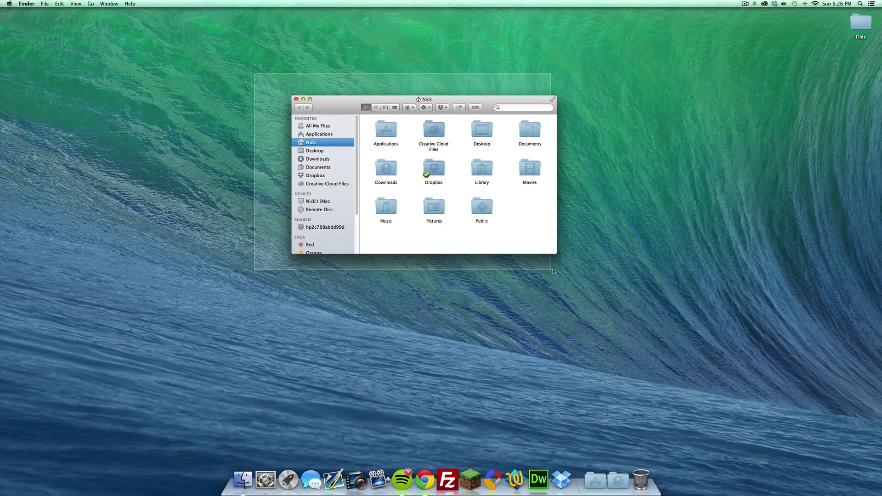
pyautogui.click(573, 266)
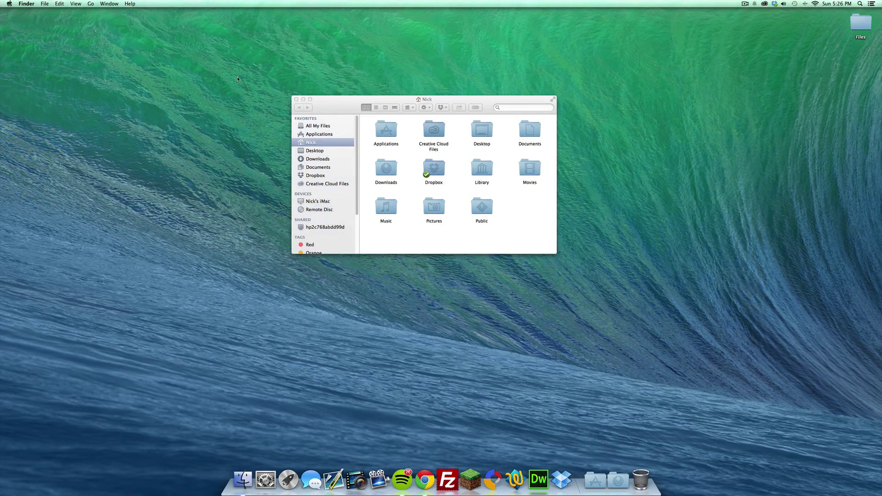